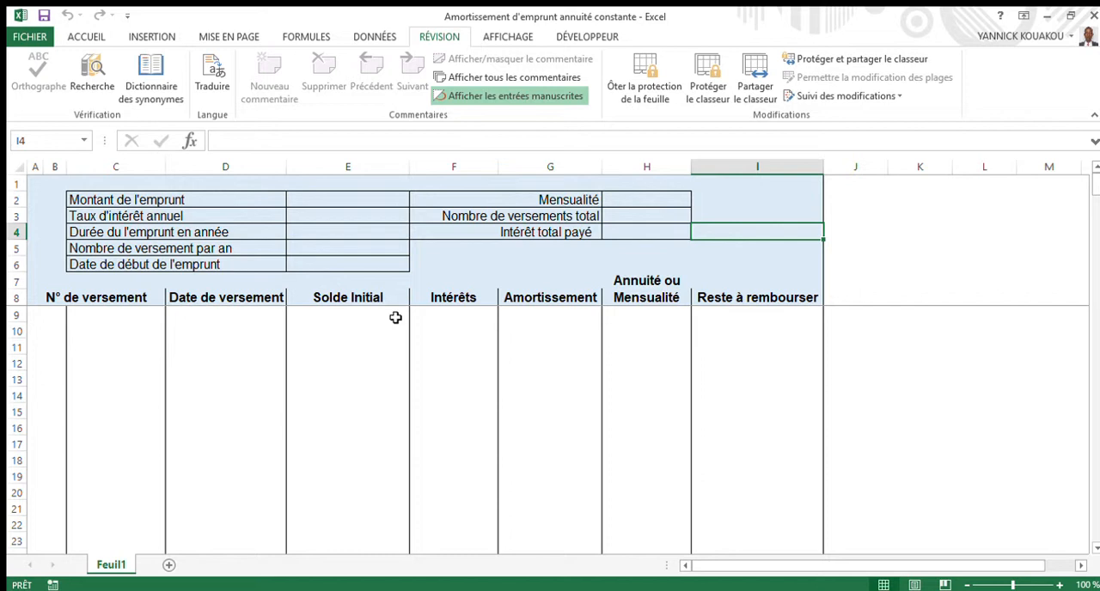
# - Enter a loan amount of 10 000 000 and an annual interest rate of 5%
pyautogui.click(445, 281)
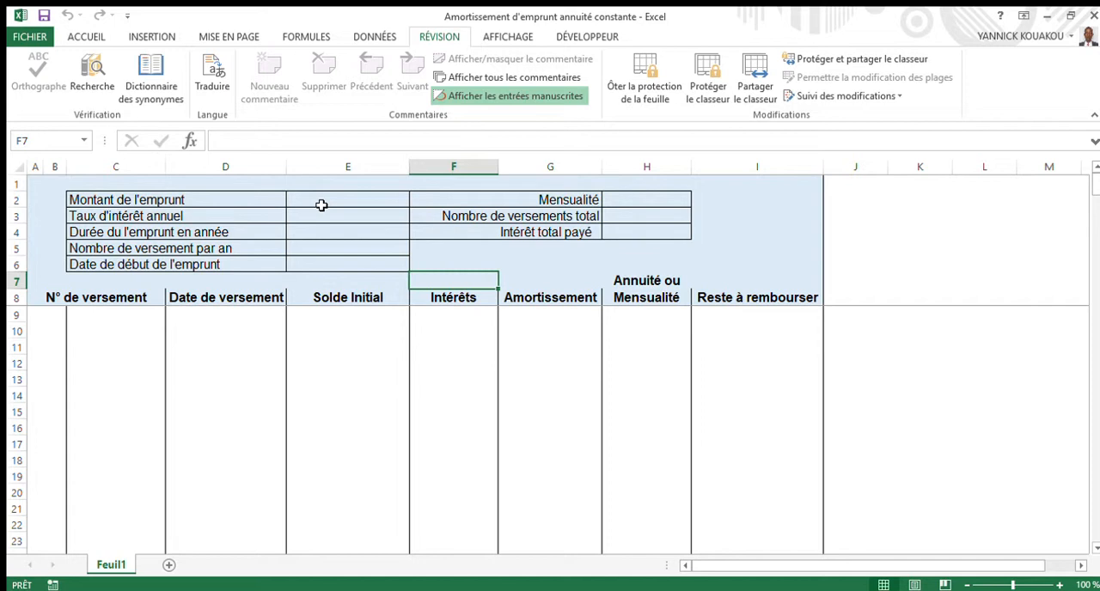
pyautogui.click(322, 204)
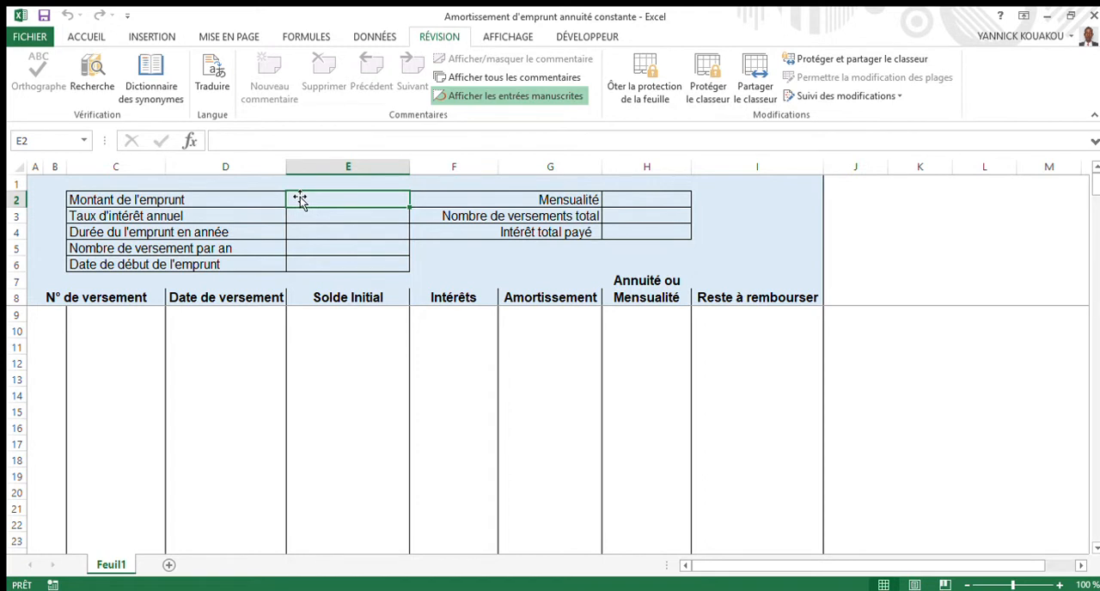
pyautogui.write('10 ')
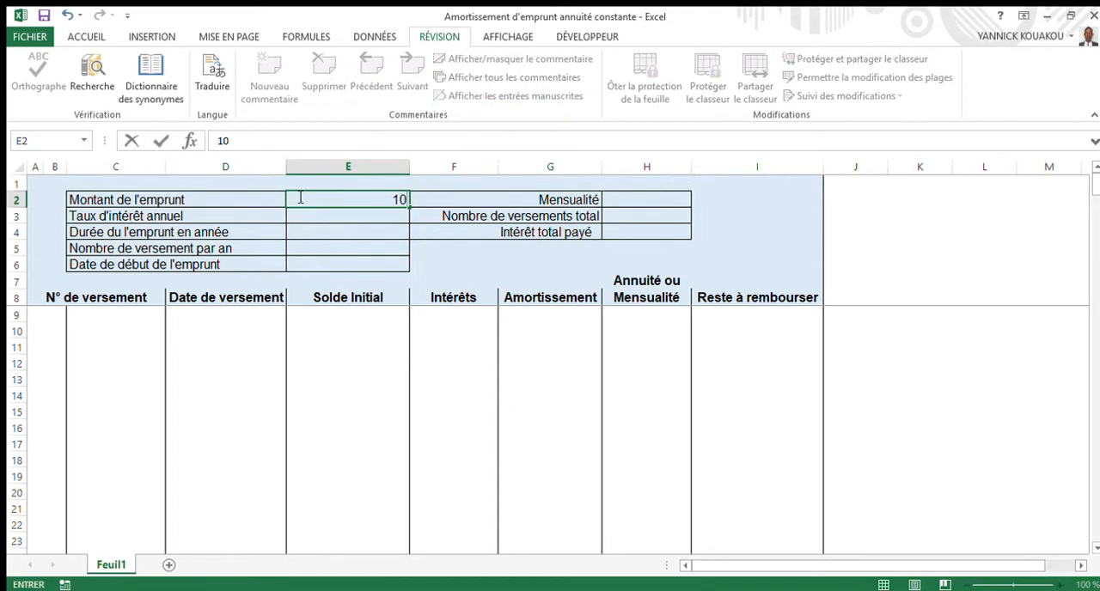
pyautogui.write('000 000')
pyautogui.press('Return')
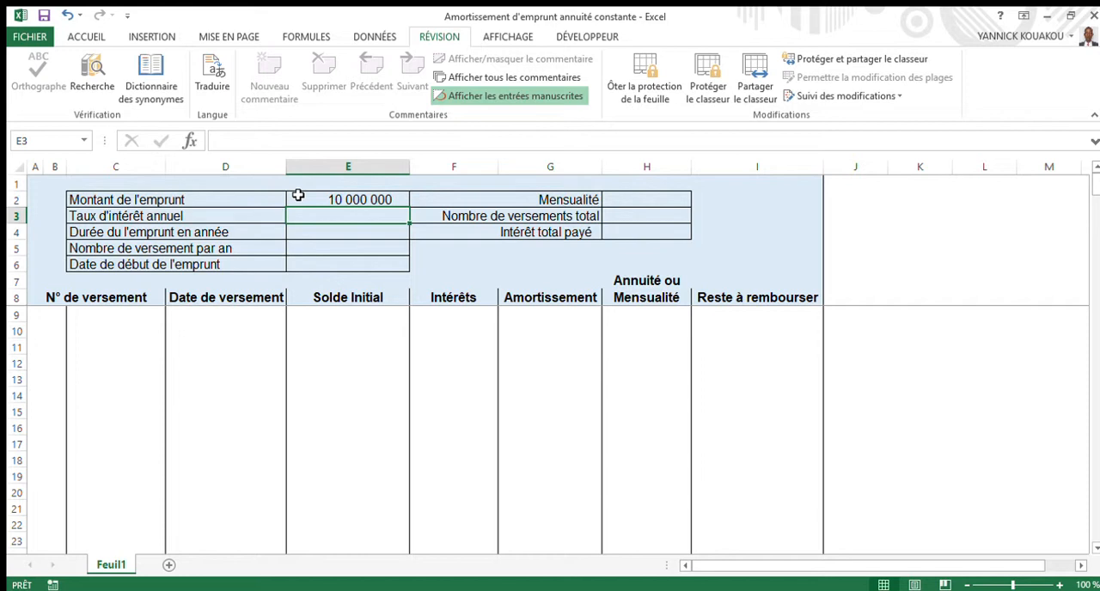
pyautogui.write('5%')
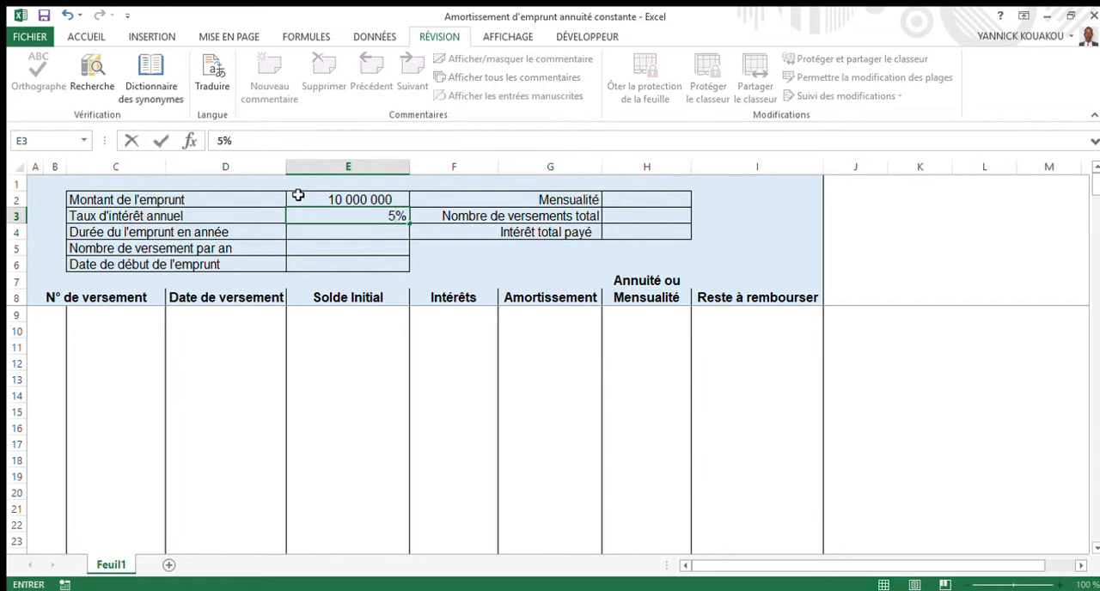
pyautogui.press('Return')
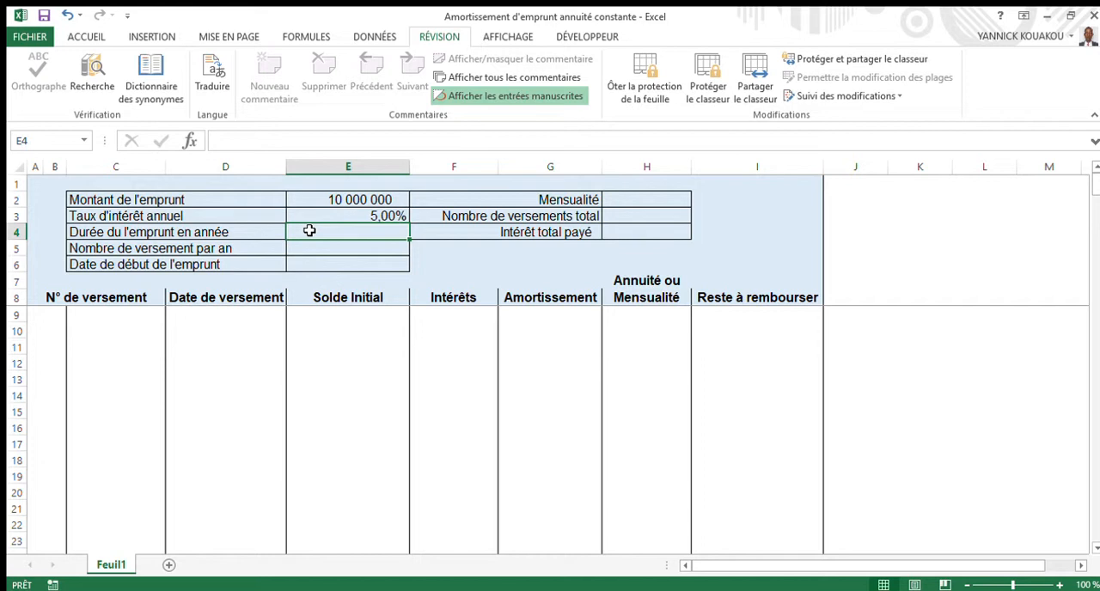
# - Enter a loan duration of 5 years and 1 payment per year
pyautogui.write('5')
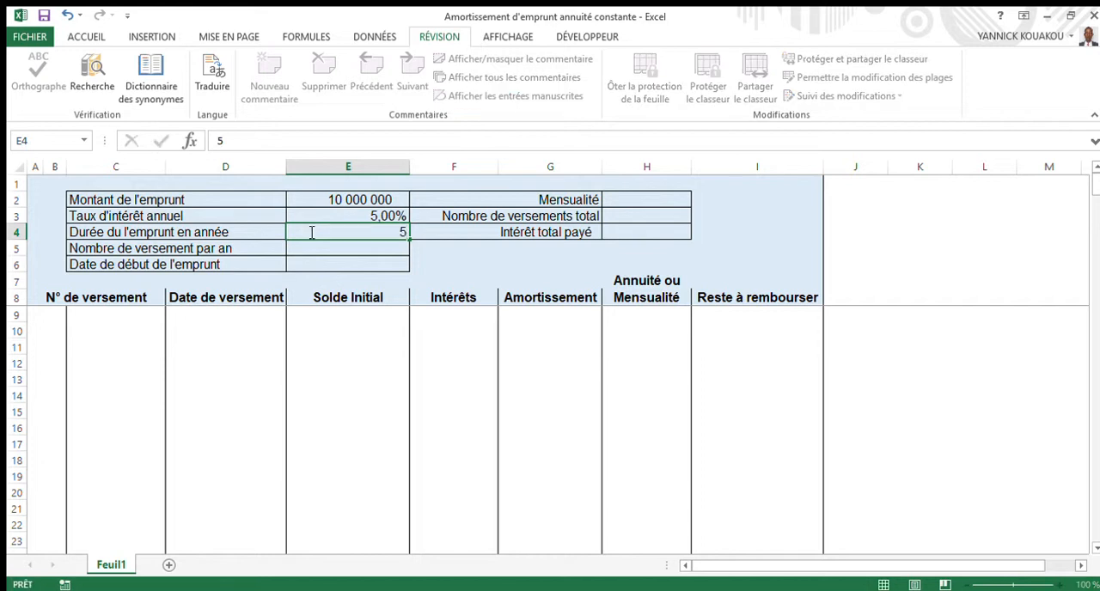
pyautogui.press('Return')
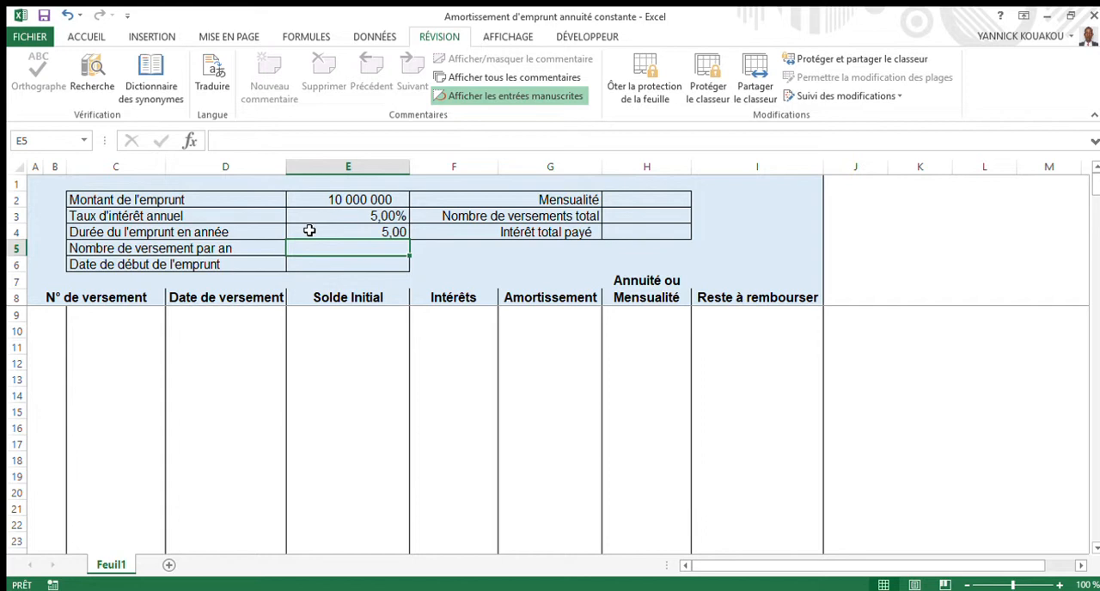
pyautogui.write('1')
pyautogui.press('Return')
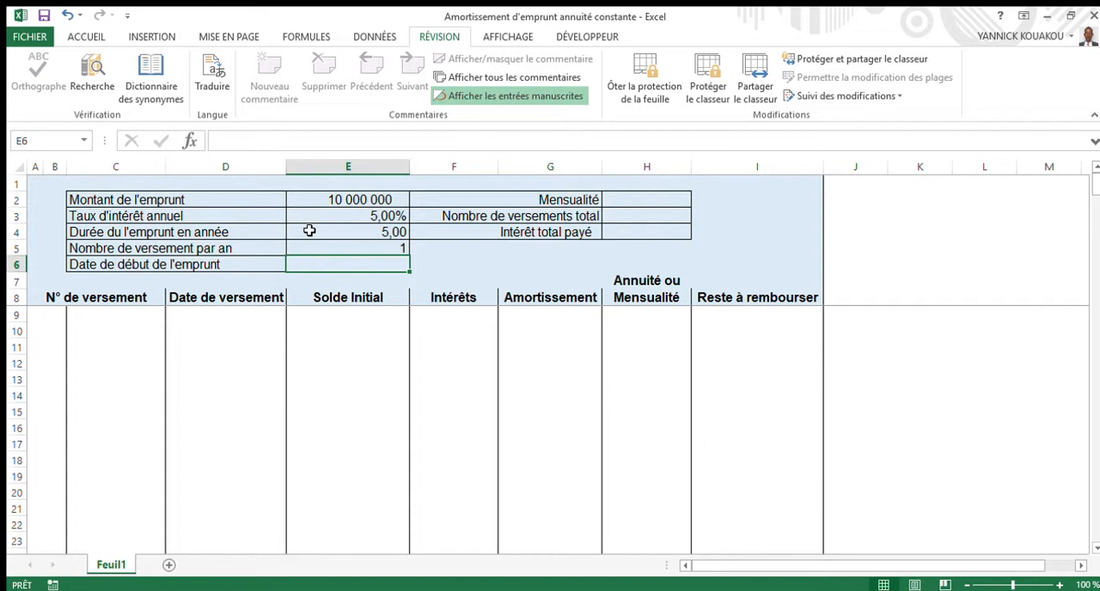
# - Enter 01/01/2019 as the loan's start date
pyautogui.write('01')
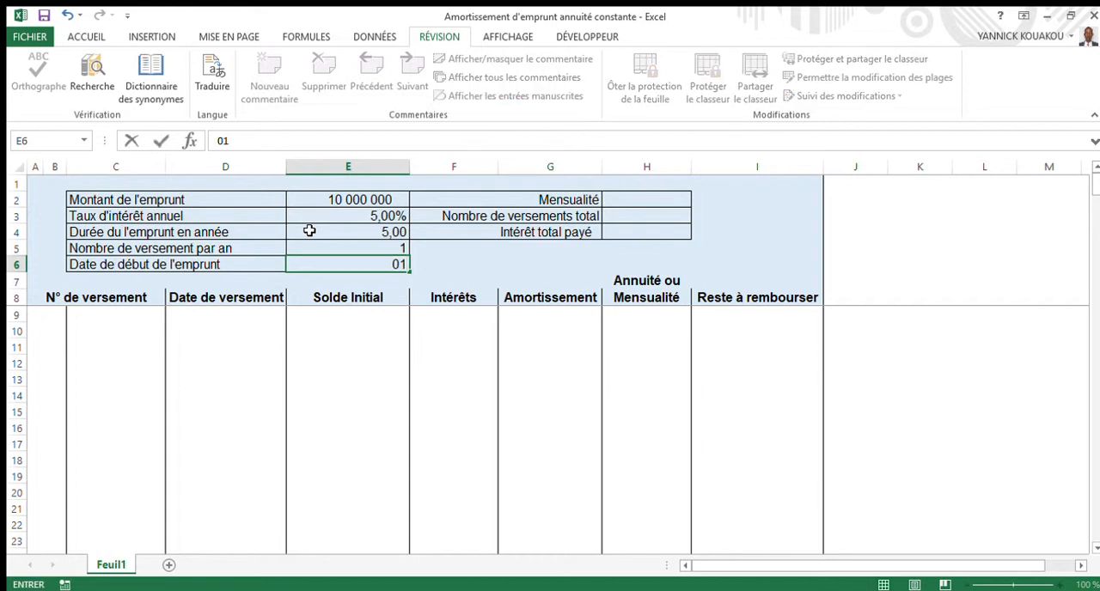
pyautogui.write('/01/2019')
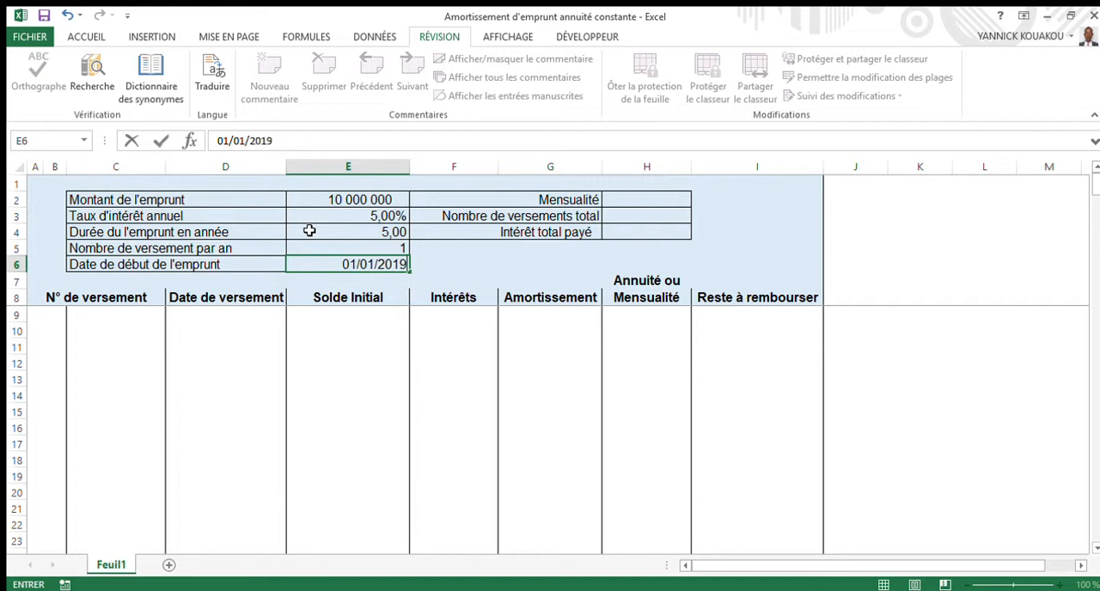
pyautogui.press('Return')
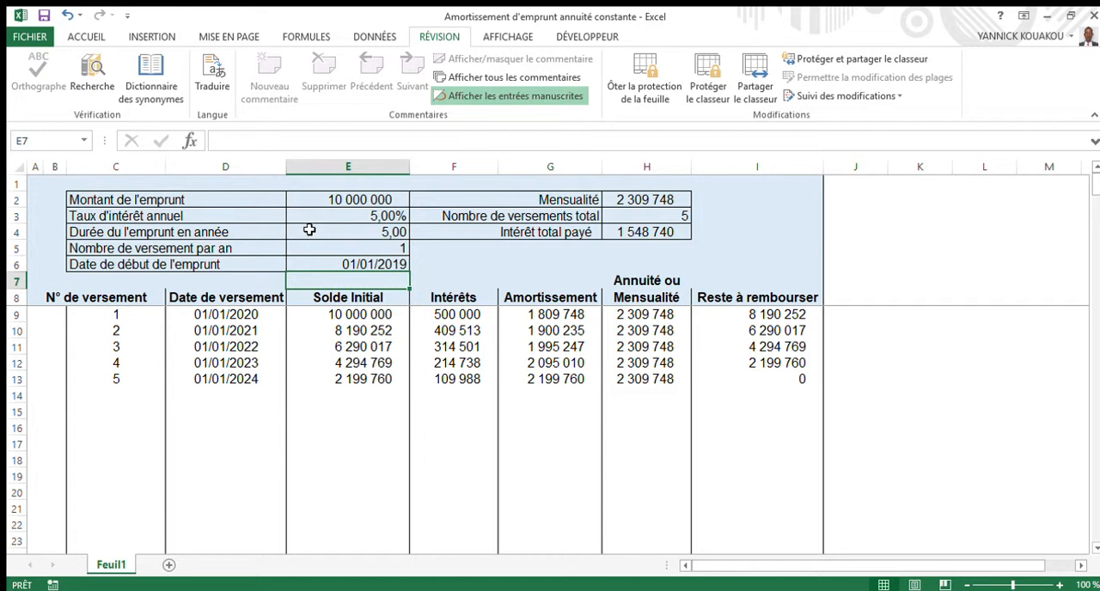
# - Set the number of payments per year to 2
pyautogui.click(375, 263)
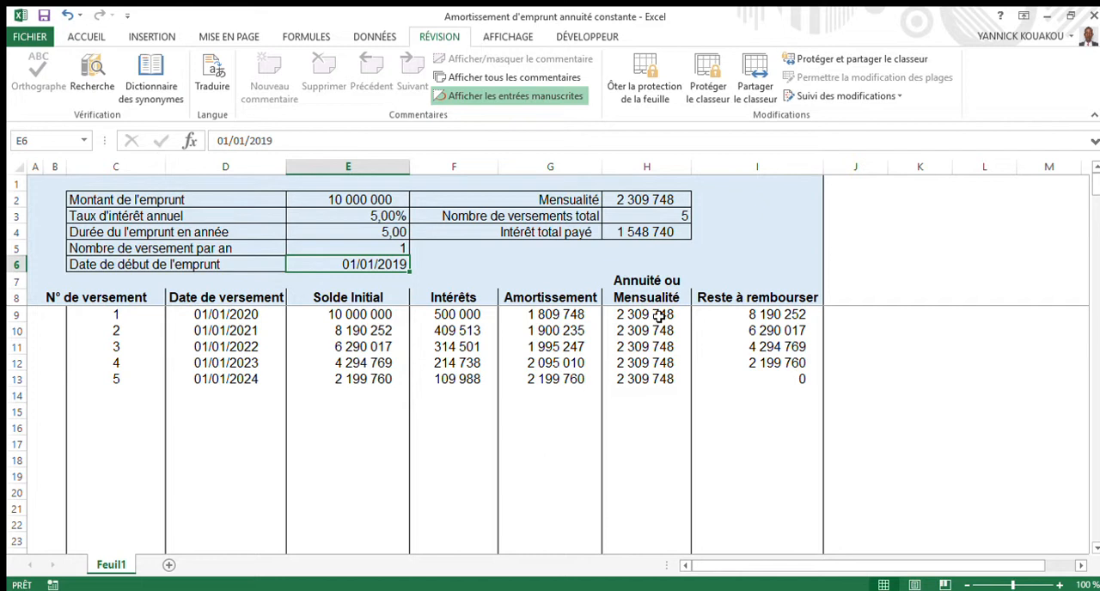
pyautogui.click(398, 248)
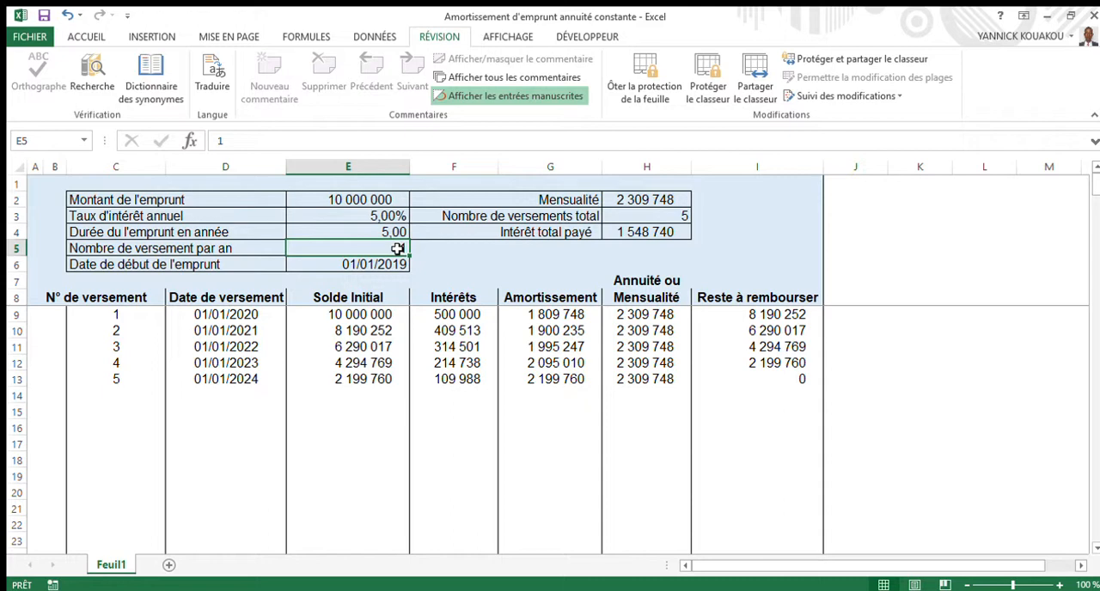
pyautogui.write('2')
pyautogui.press('Return')
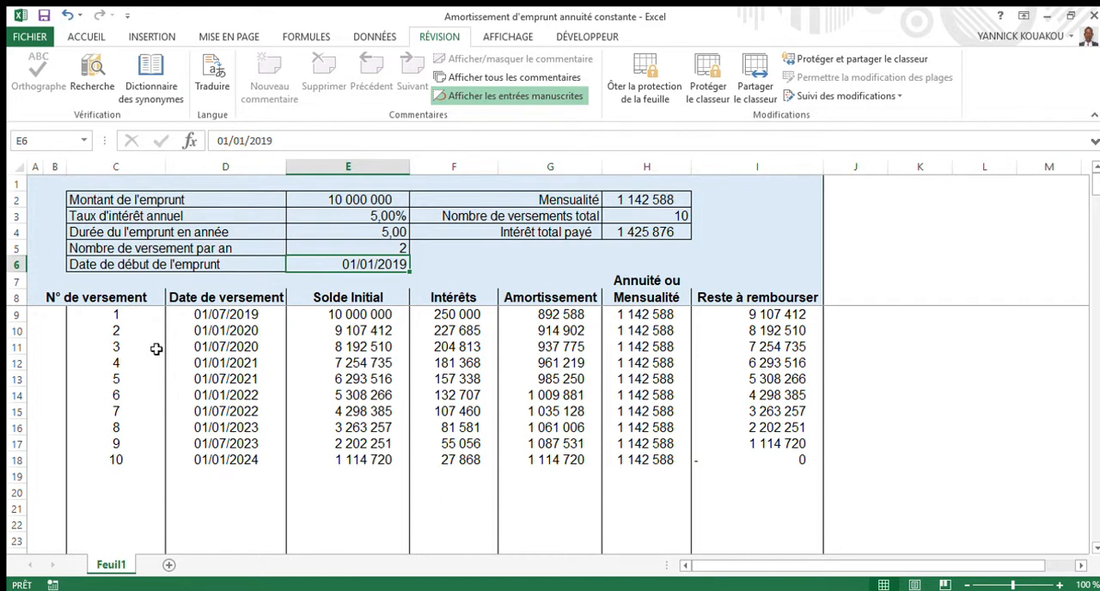
# - Examine the amortization schedule from the first payment to the last, including the final principal repayment and the remaining balance
pyautogui.click(114, 314)
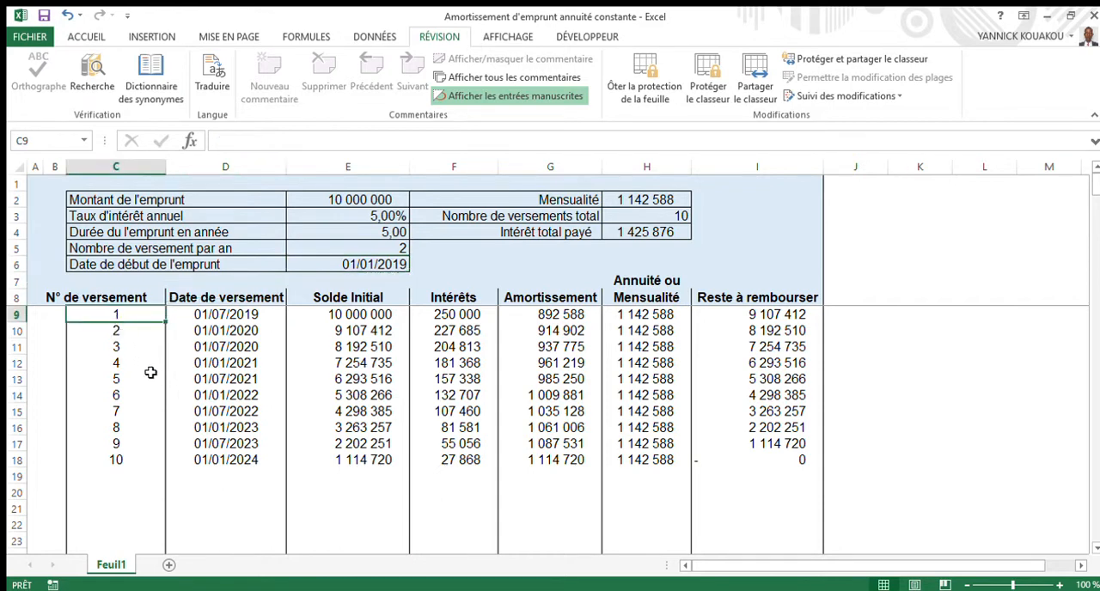
pyautogui.press('Down')
pyautogui.press('Down')
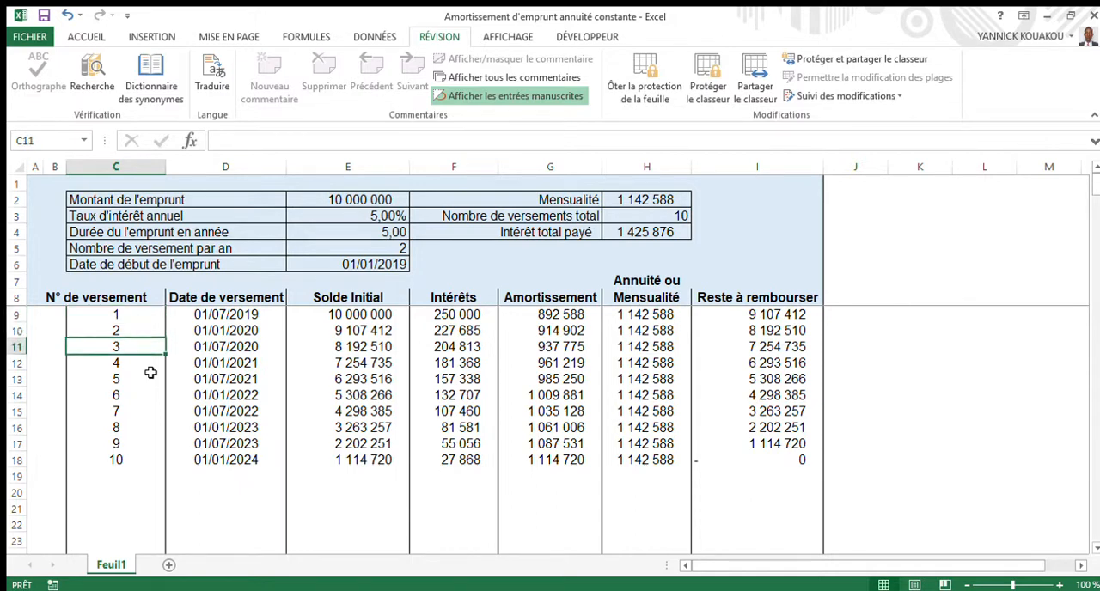
pyautogui.press('Down')
pyautogui.press('Down')
pyautogui.press('Down')
pyautogui.press('Down')
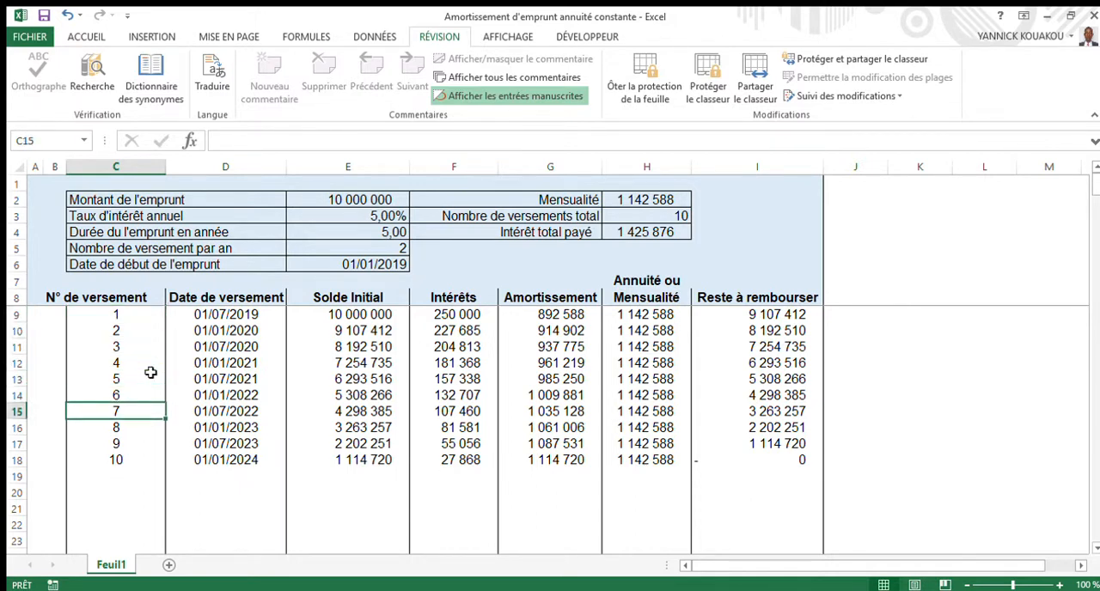
pyautogui.click(117, 465)
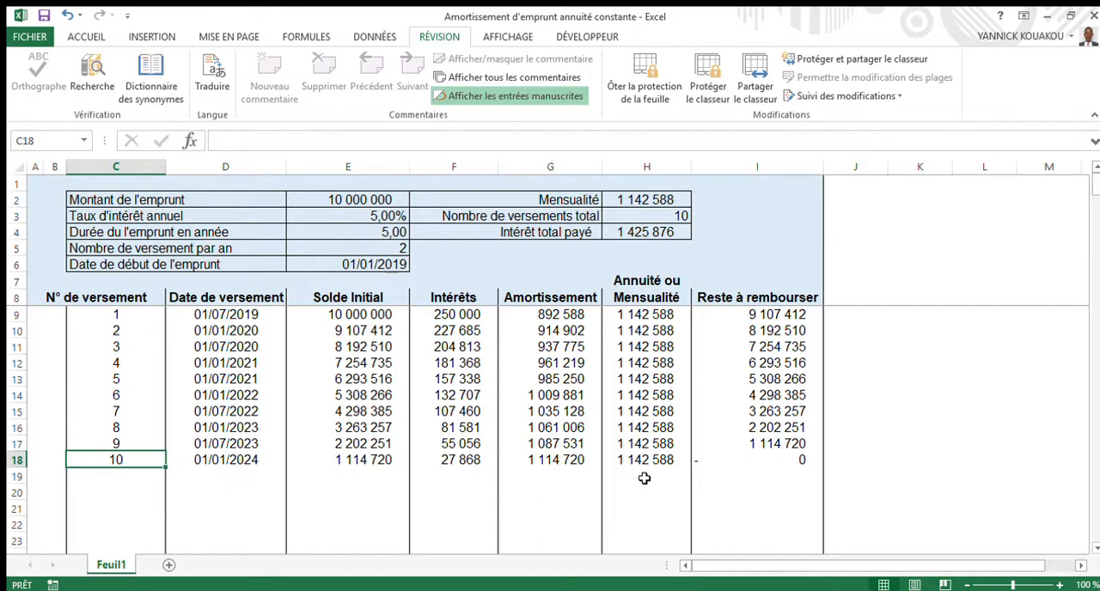
pyautogui.click(570, 468)
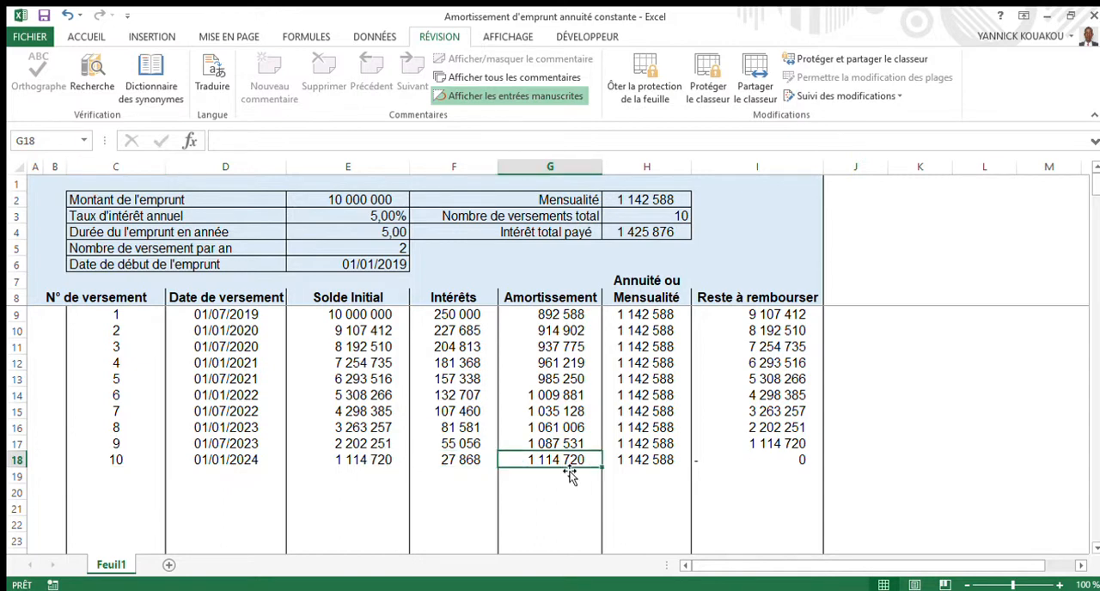
pyautogui.click(478, 473)
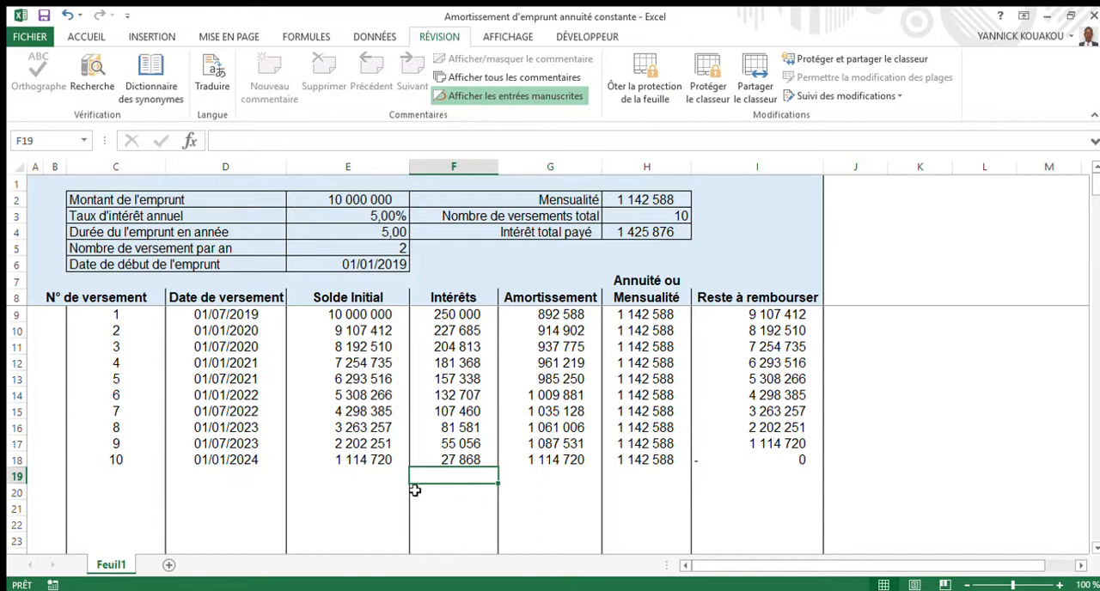
pyautogui.click(797, 459)
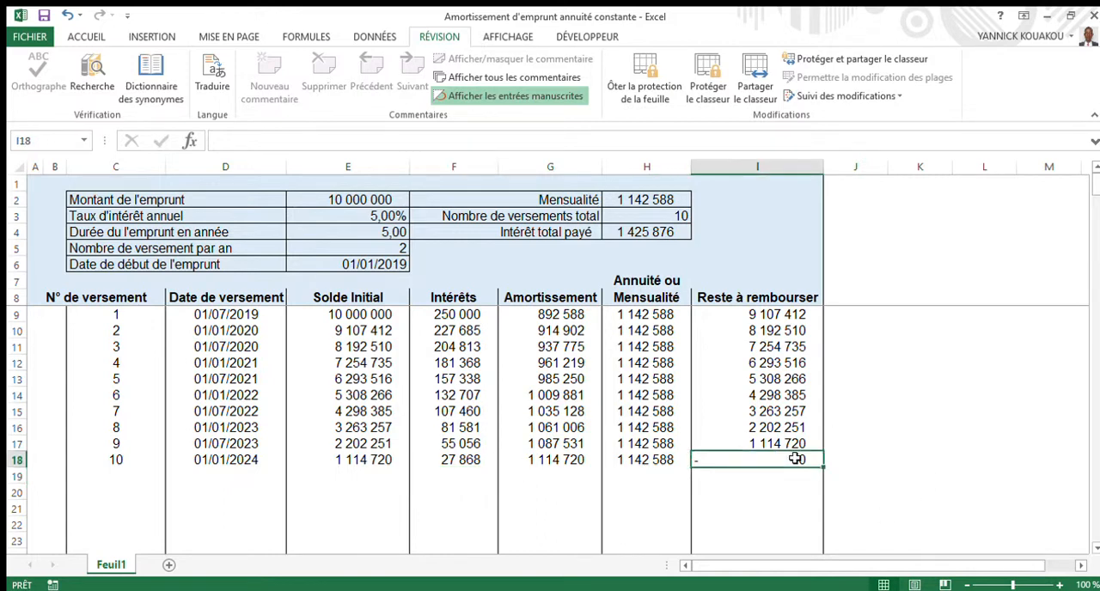
# - Set the loan duration to 10 years and check the total number of payments against the last row of the schedule
pyautogui.click(389, 237)
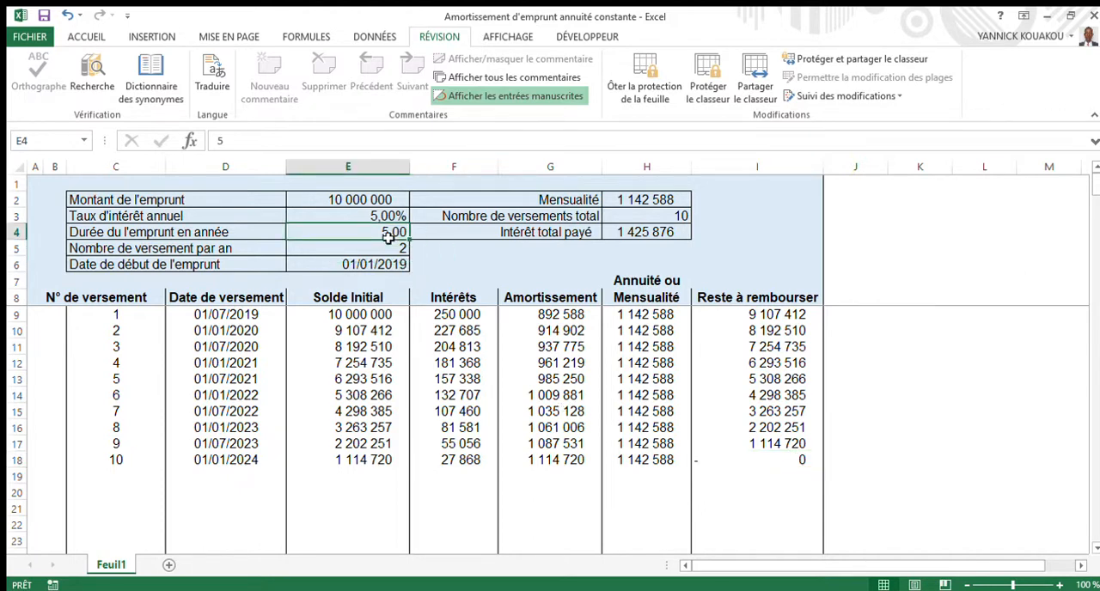
pyautogui.write('10')
pyautogui.press('Return')
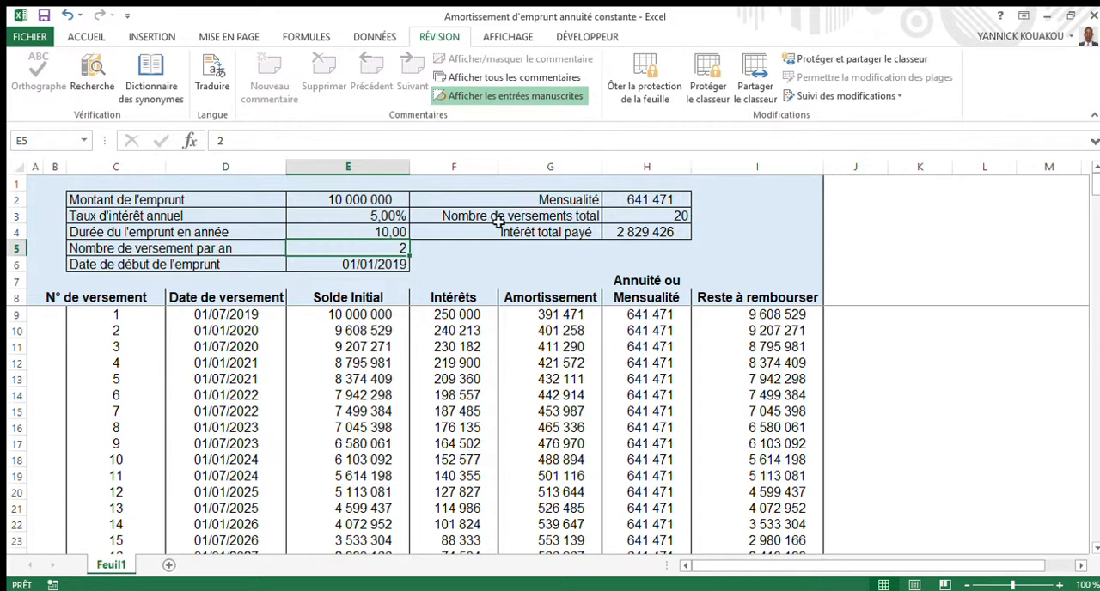
pyautogui.click(675, 218)
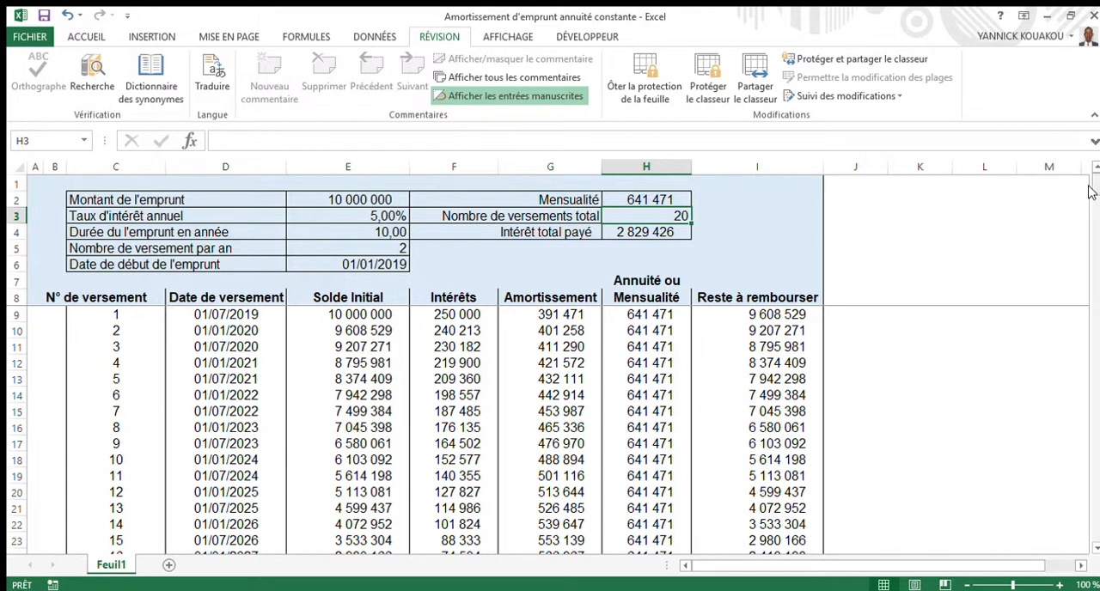
pyautogui.moveTo(1090, 191)
pyautogui.mouseDown()
pyautogui.moveTo(1090, 202)
pyautogui.moveTo(1090, 180)
pyautogui.moveTo(1090, 196)
pyautogui.mouseUp()
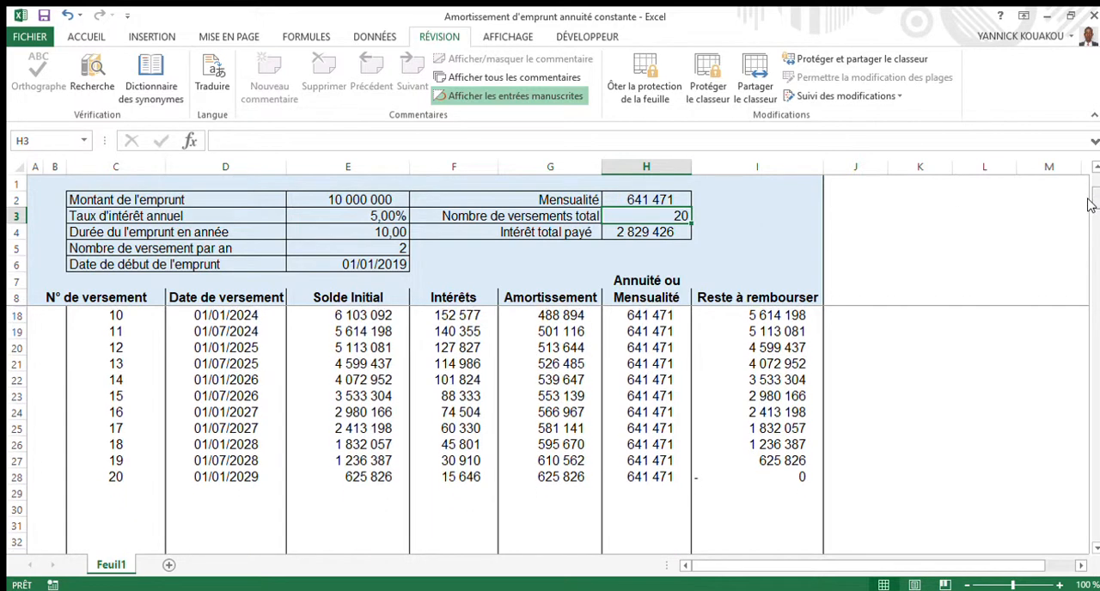
pyautogui.click(109, 484)
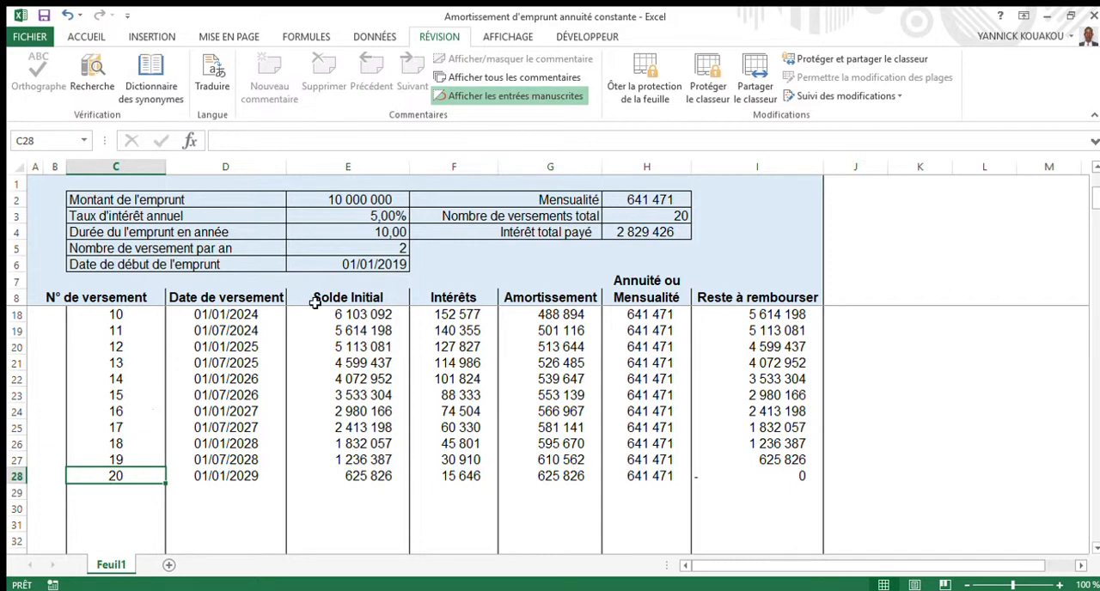
# - Set the number of payments per year to 1 and review the recalculated schedule from its first row
pyautogui.click(375, 250)
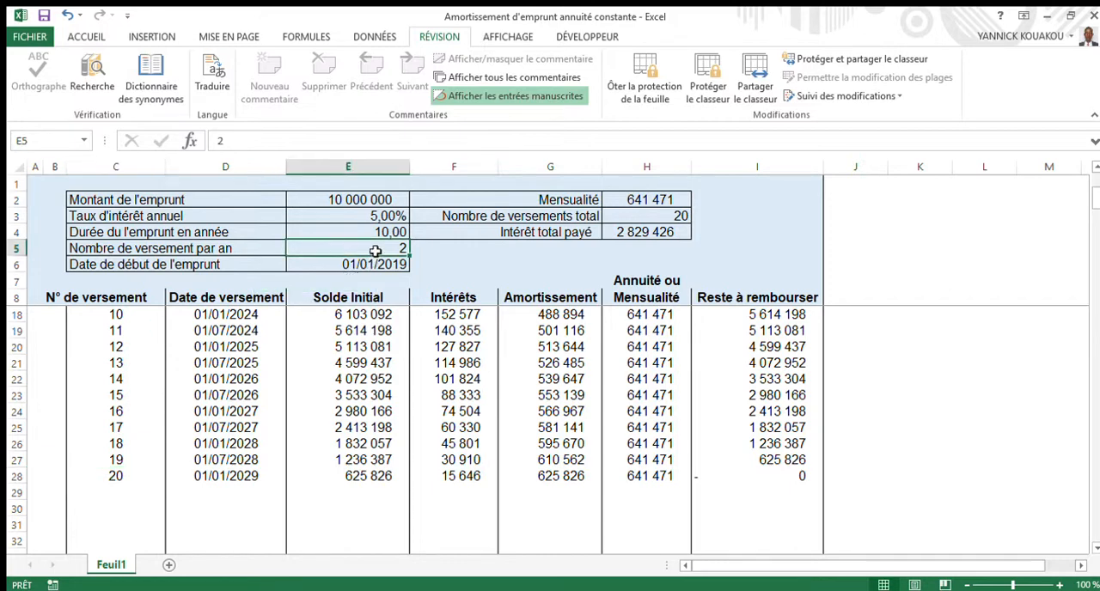
pyautogui.write('1')
pyautogui.press('Return')
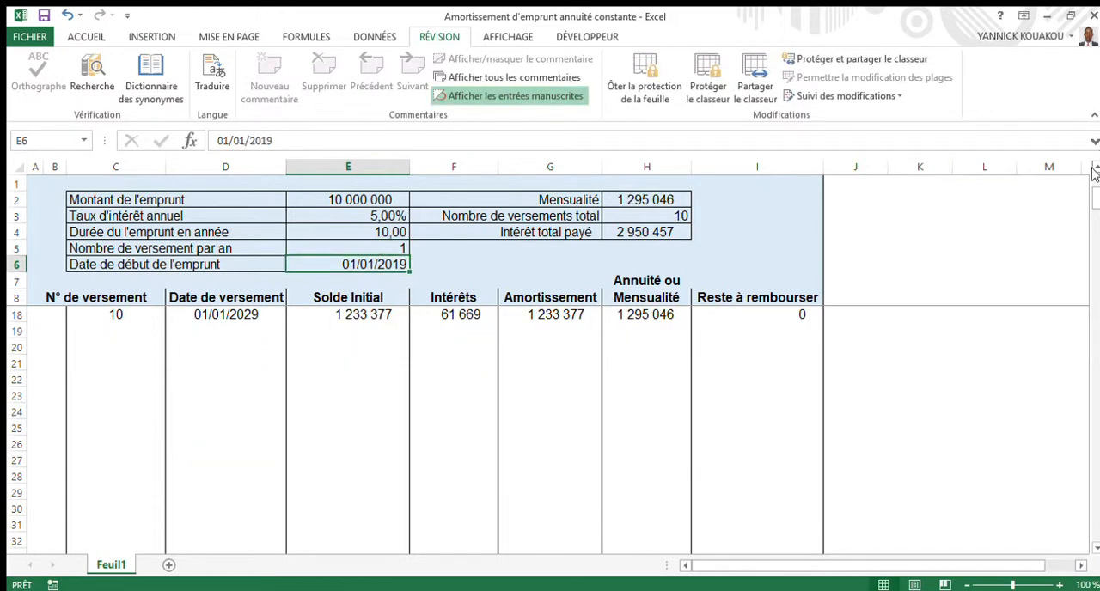
pyautogui.scroll(6, 1093, 170)
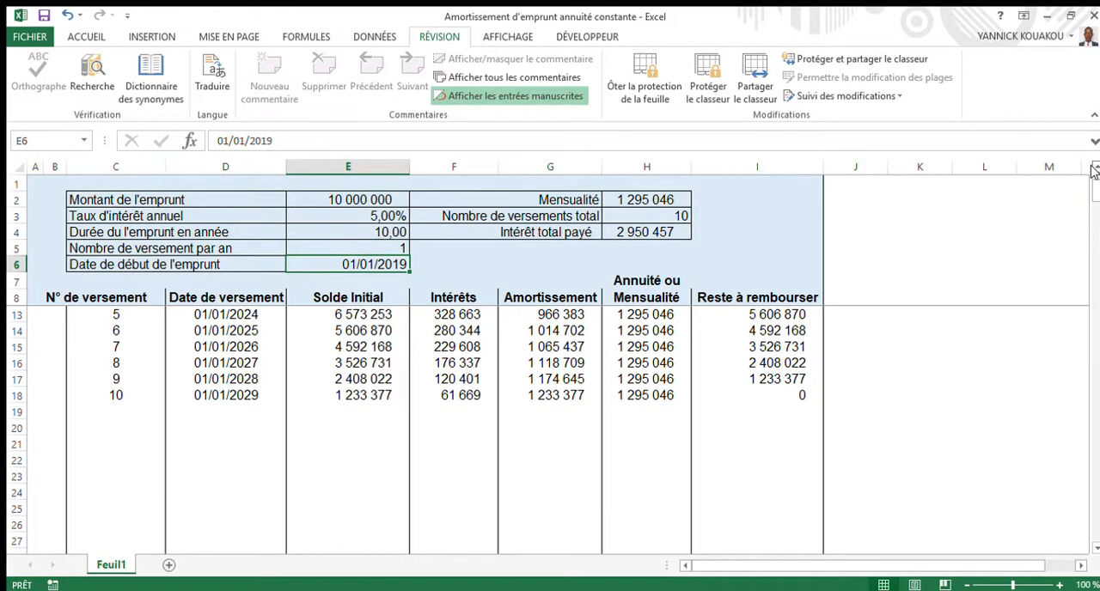
pyautogui.scroll(3, 1093, 169)
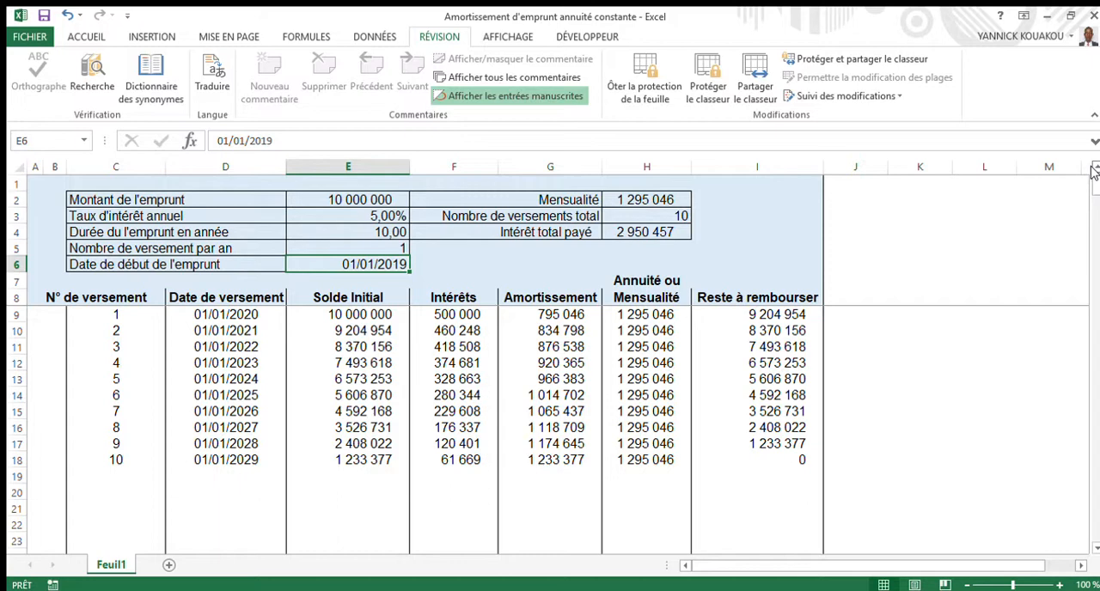
# - Select the loan amount cell E2
pyautogui.click(1004, 247)
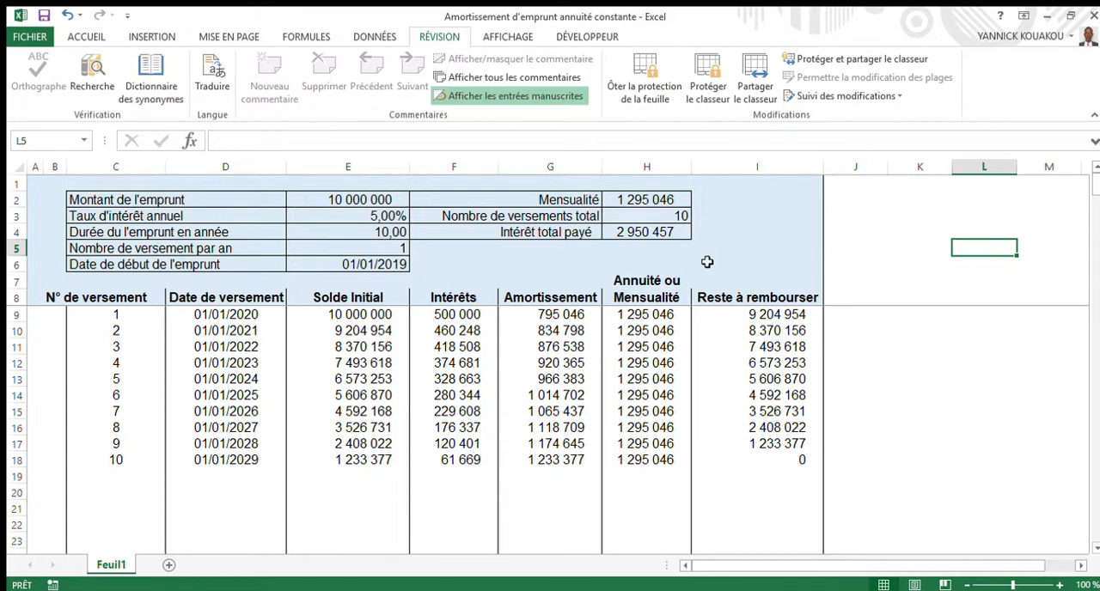
pyautogui.click(357, 199)
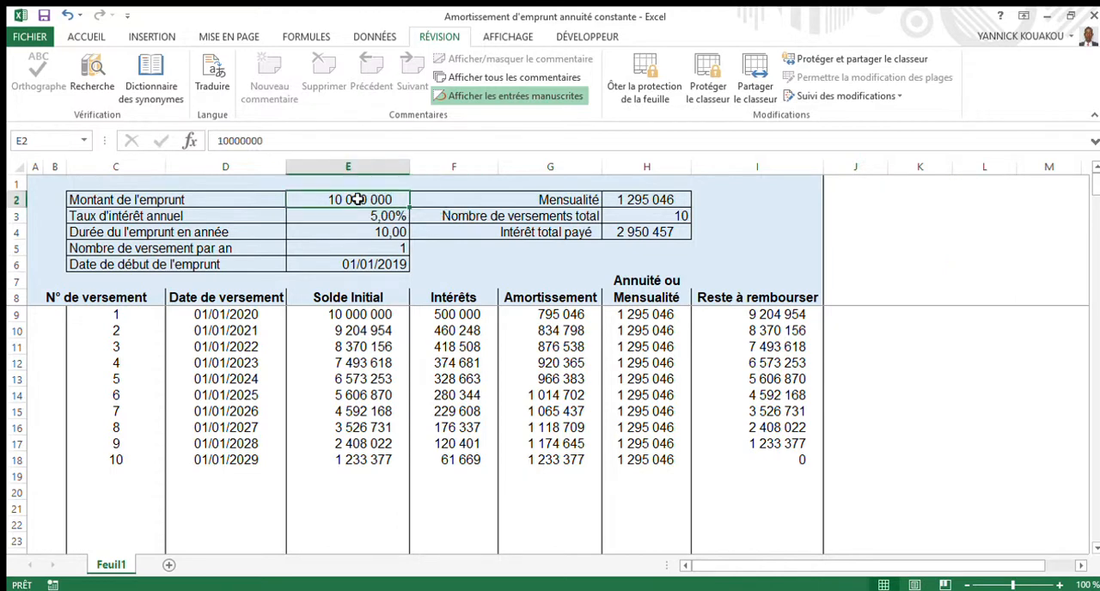